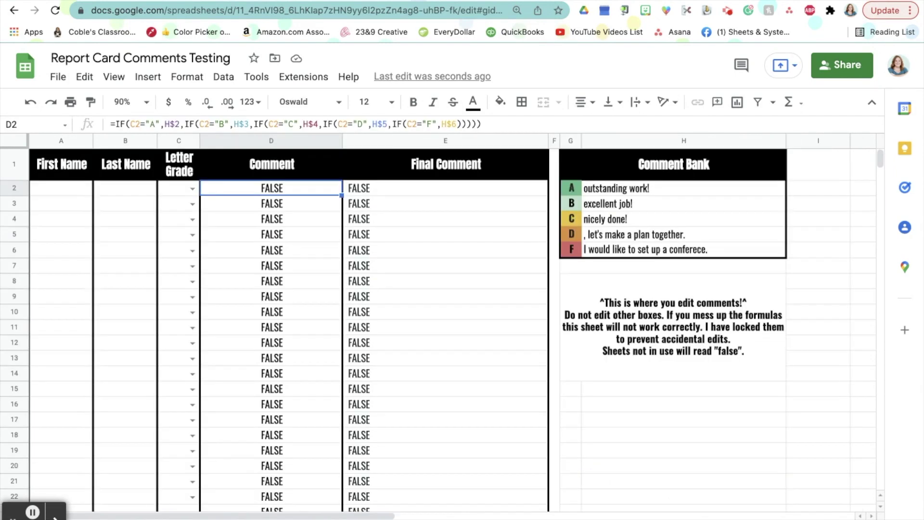
- Enter the first name 'Beth' in A2 and give her grade A in C2
click(58, 186)
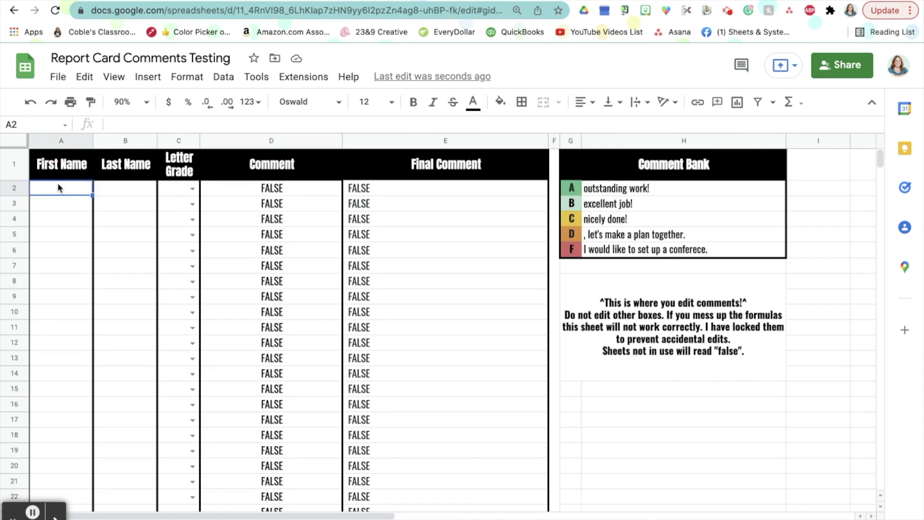
text(Beth)
key(Return)
click(191, 189)
click(193, 189)
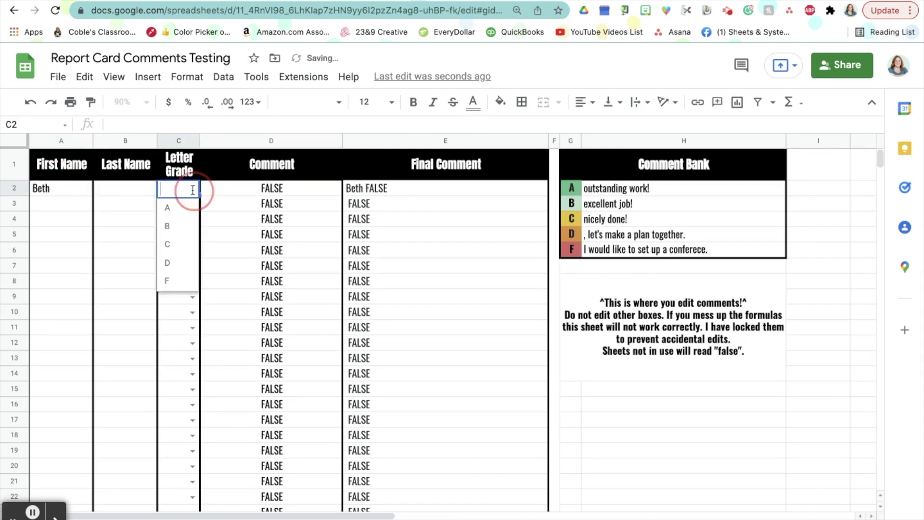
click(185, 210)
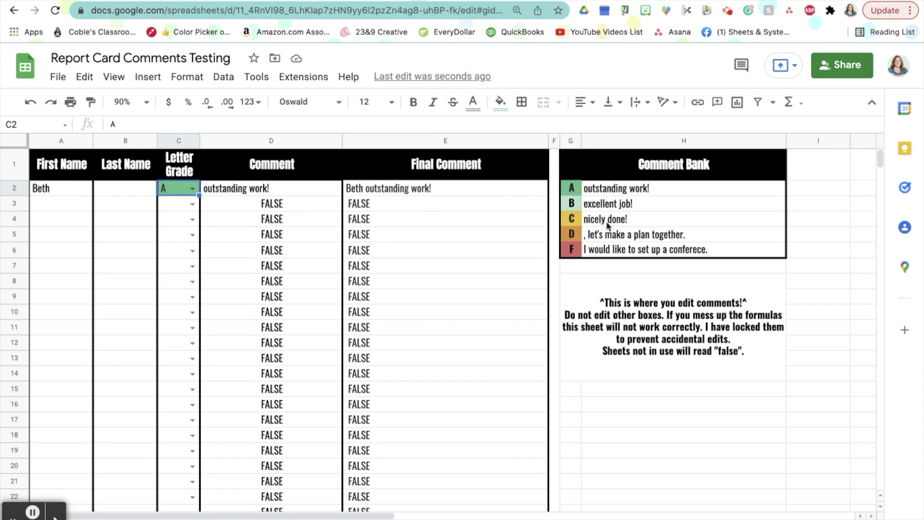
- Rewrite the A comment in the comment bank as 'phenemonal', then check the final comment in E2
click(626, 191)
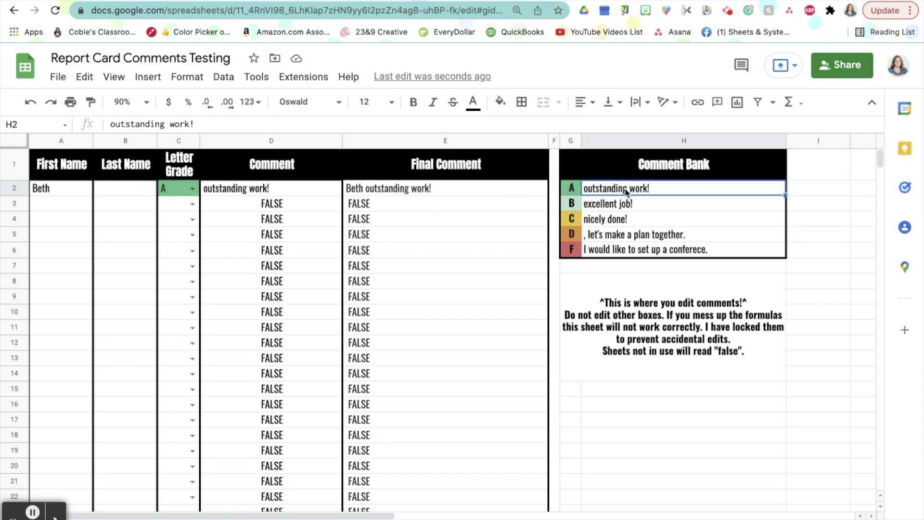
text(phenemonal)
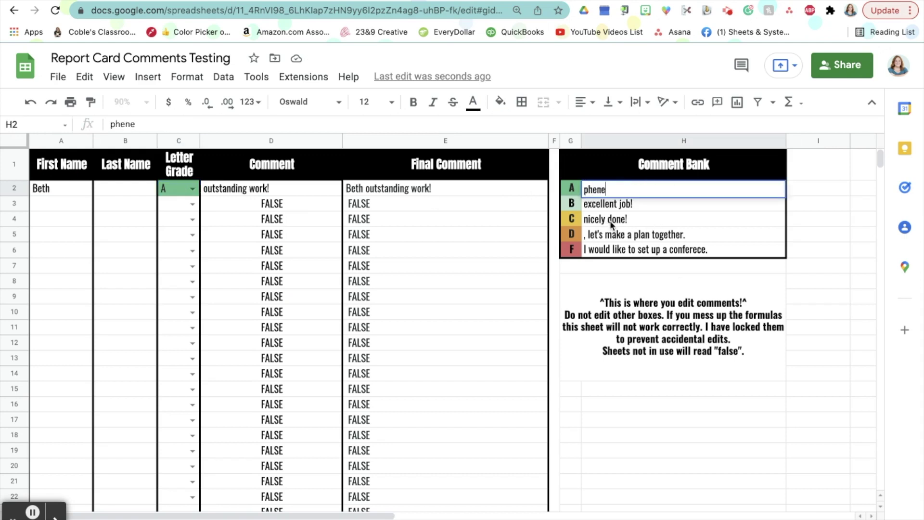
key(Return)
click(653, 190)
text(ouw)
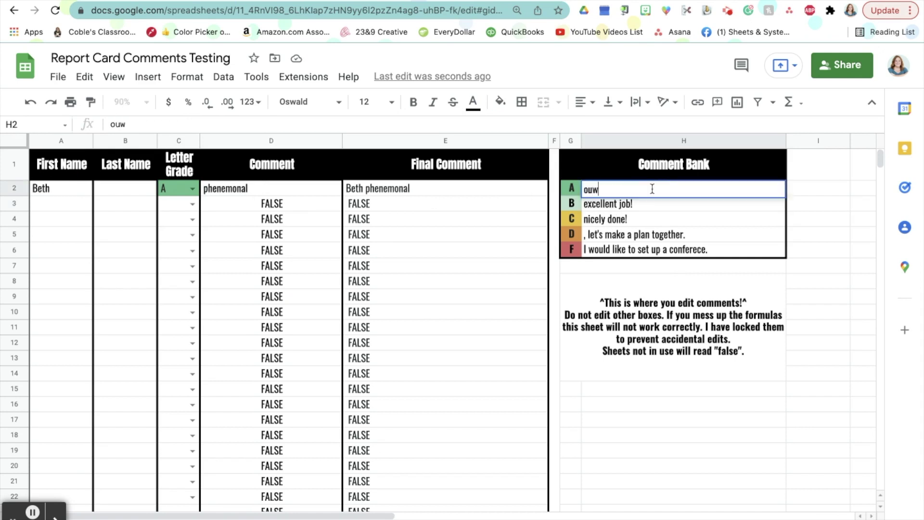
key(BackSpace)
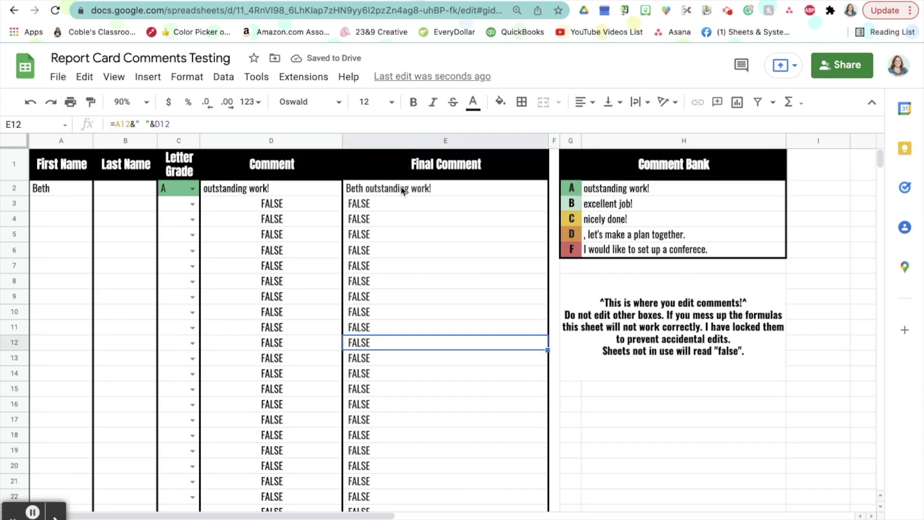
click(402, 190)
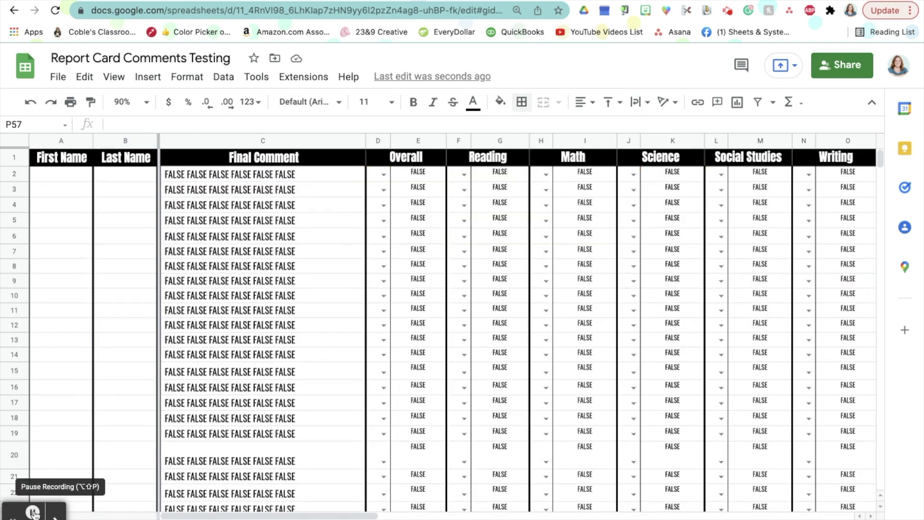
click(66, 178)
key(Tab)
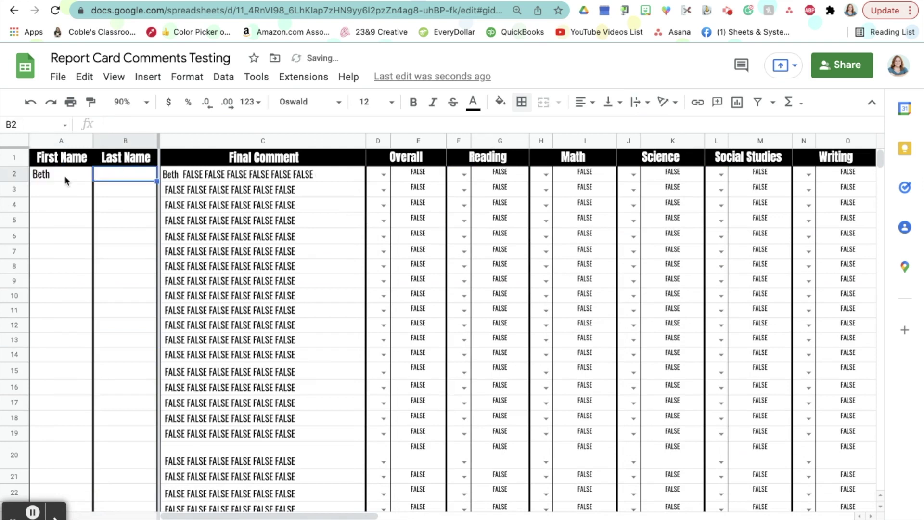
key(Tab)
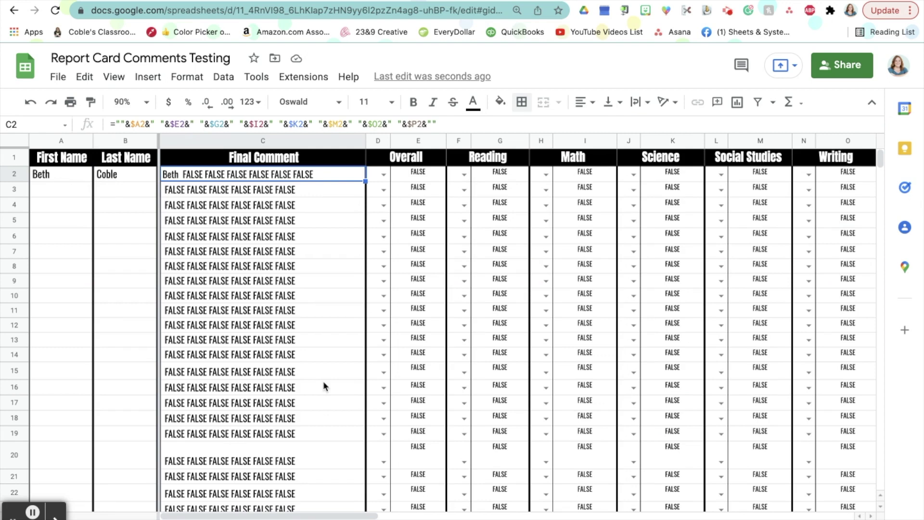
click(384, 176)
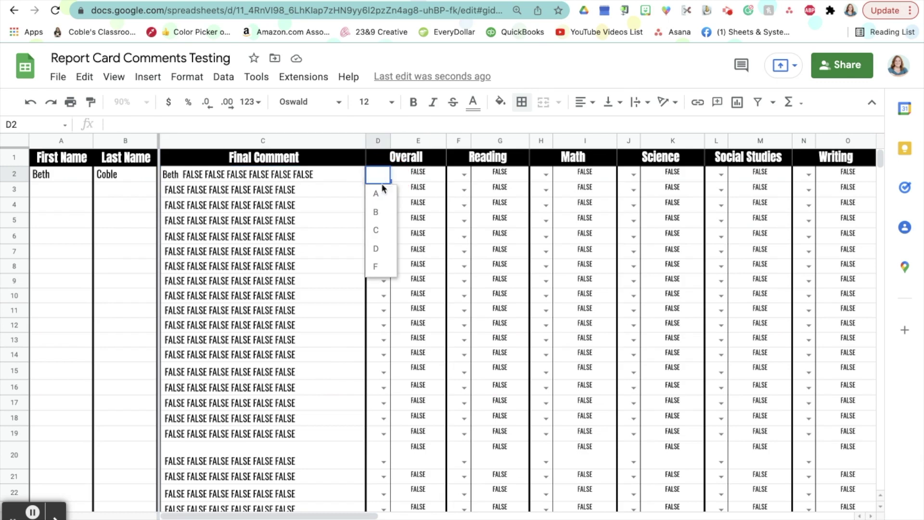
- Grade the student A for Overall, D for Reading and B for Math
click(377, 195)
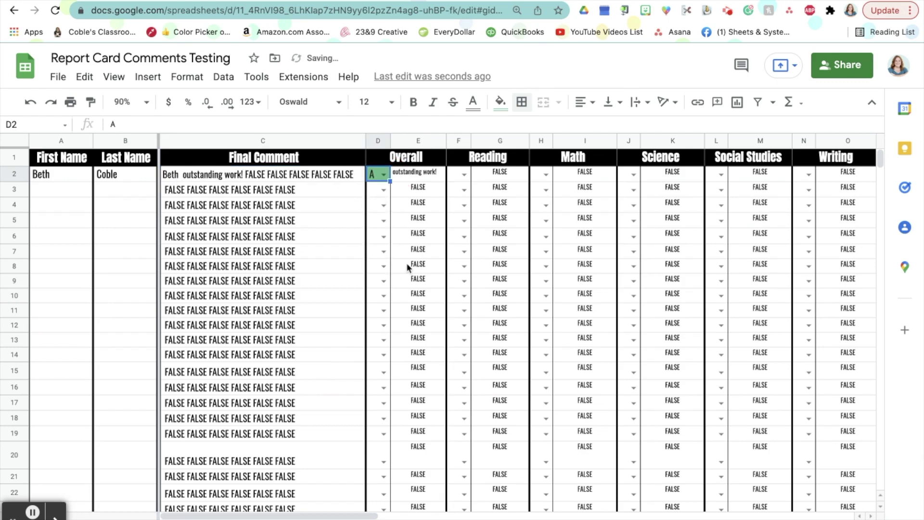
click(464, 175)
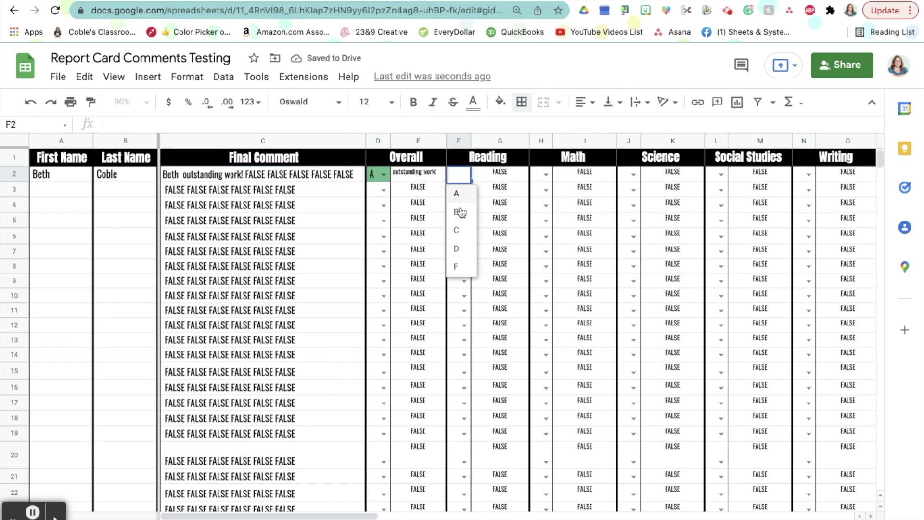
click(460, 254)
click(545, 185)
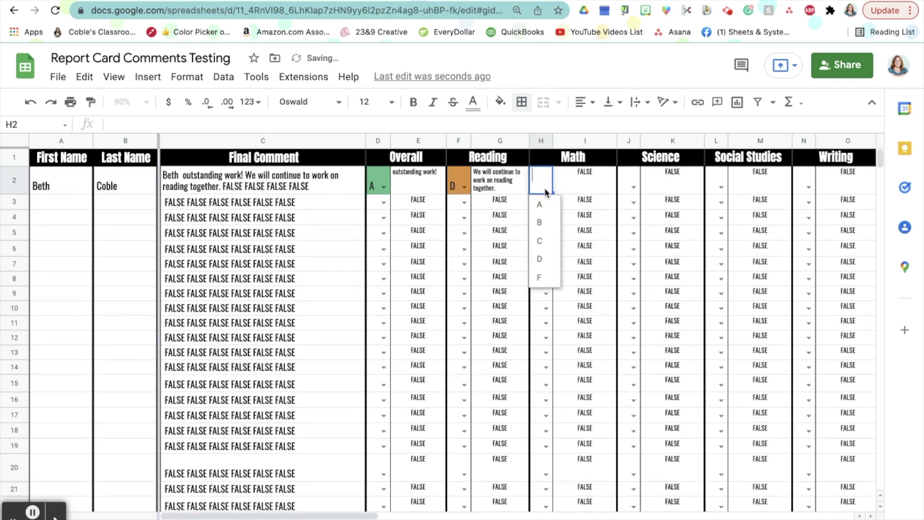
click(540, 223)
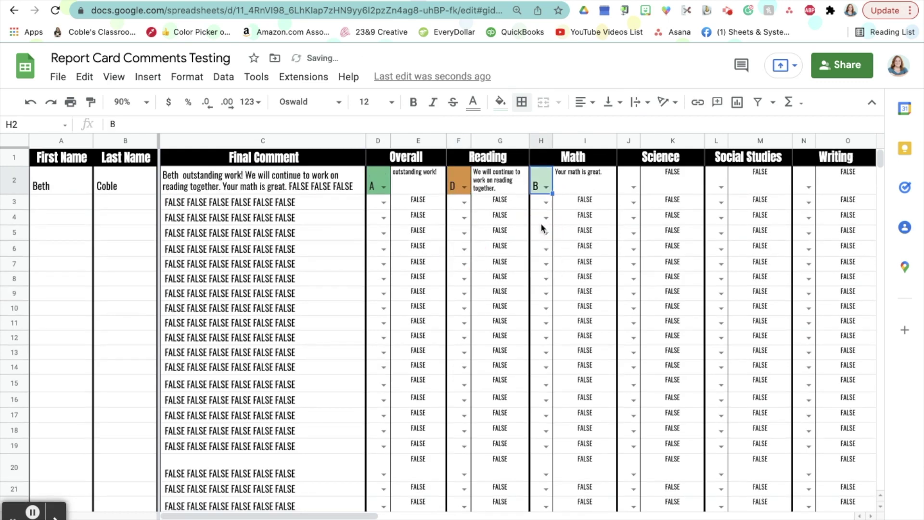
- Grade the student C in Science and C in Social Studies
click(634, 188)
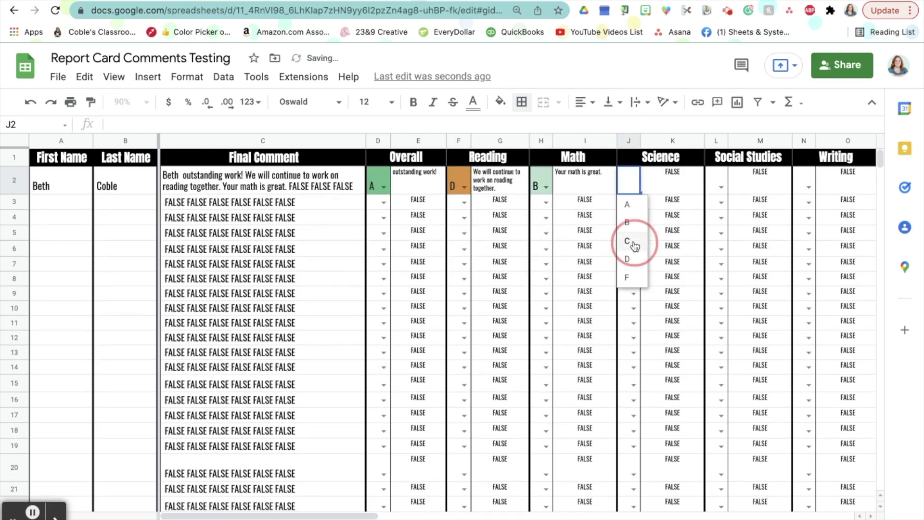
click(632, 240)
click(721, 197)
click(718, 254)
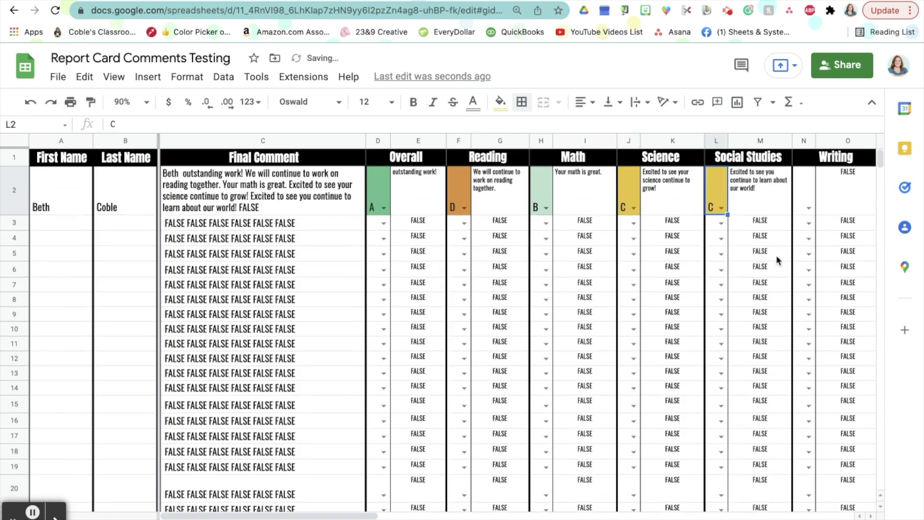
drag(288, 516, 467, 517)
key(Right)
key(Right)
- Grade Writing A and paste 'You are a joy to have in class!' as the additional comment
text(A)
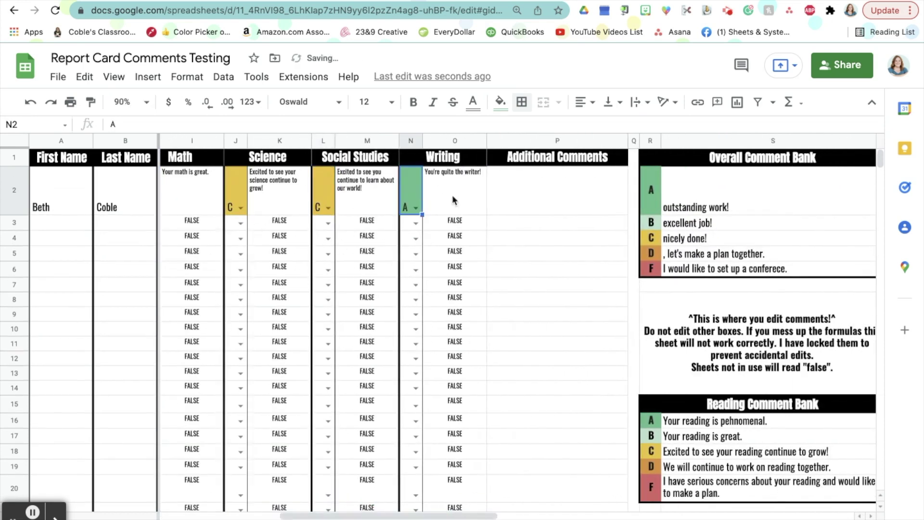
click(539, 200)
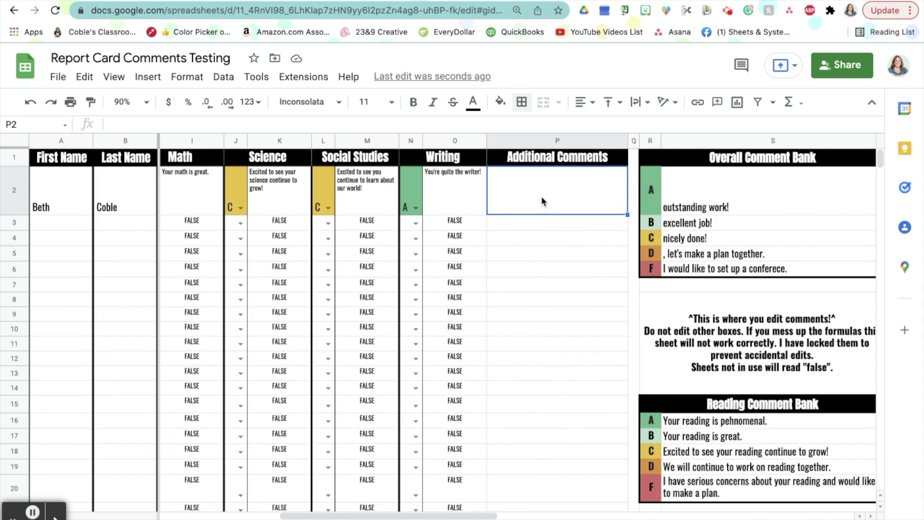
text(You are a joy to have in class!)
click(548, 327)
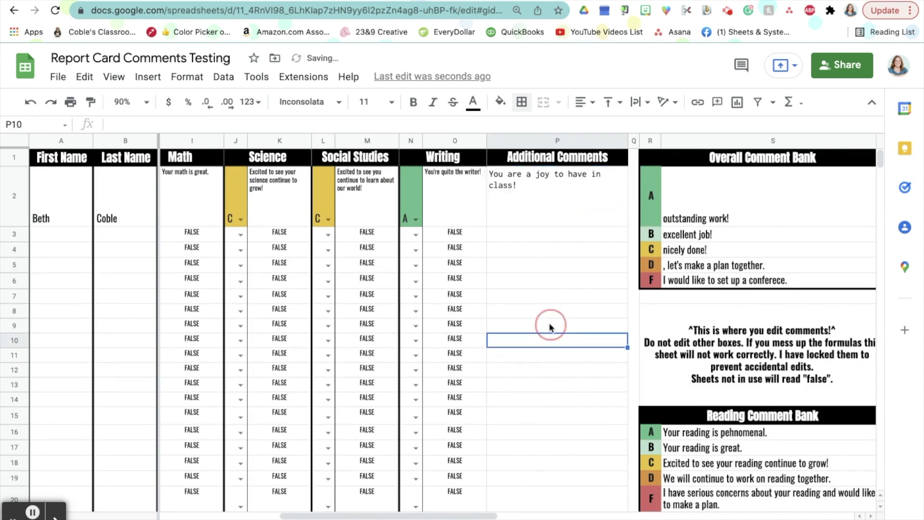
click(451, 515)
drag(451, 515, 318, 514)
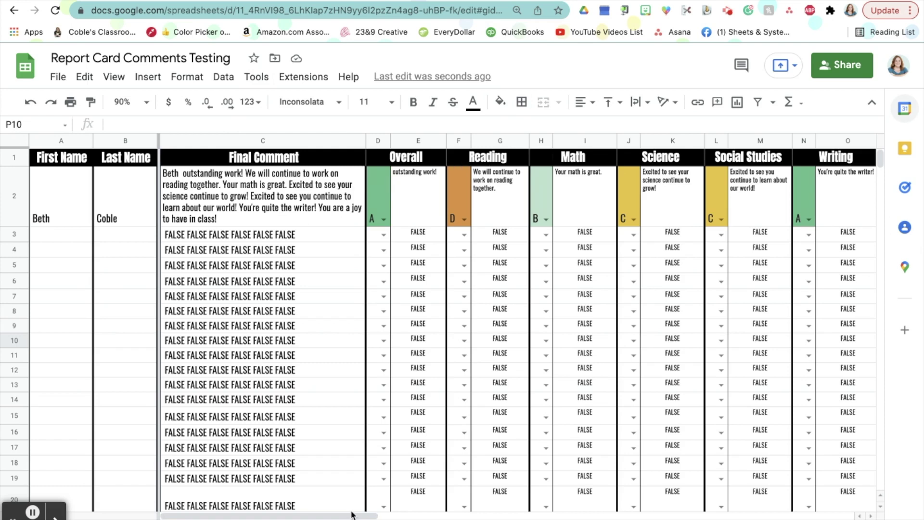
- Scroll to the comment banks in columns R–S and browse each subject's A–F comments
drag(342, 517, 562, 493)
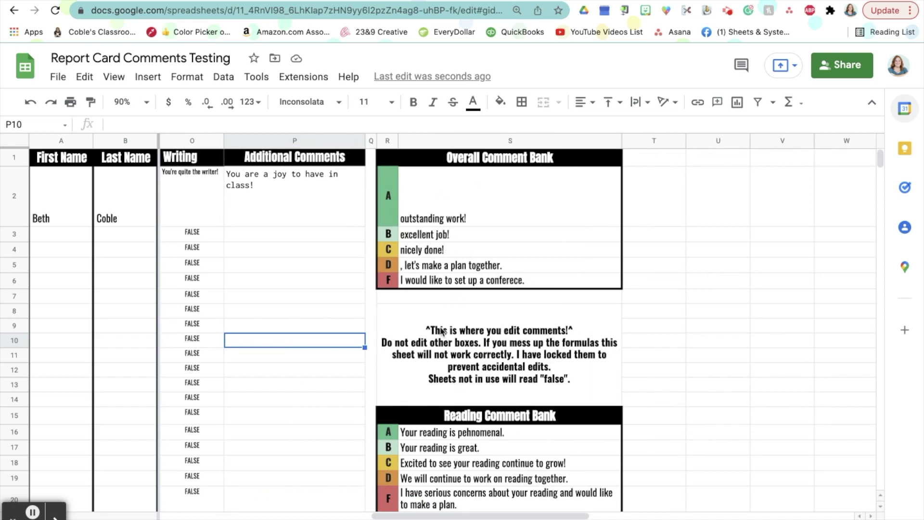
scroll(442, 330, down, 4)
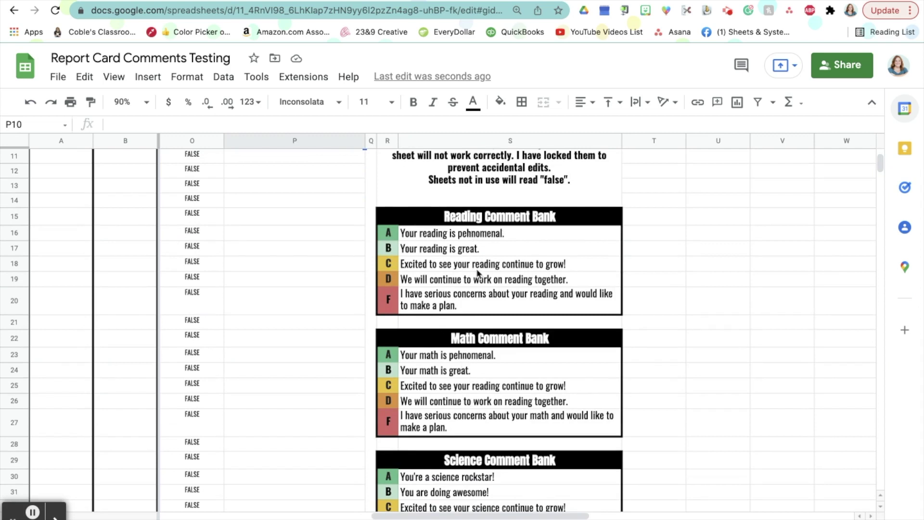
scroll(461, 331, down, 2)
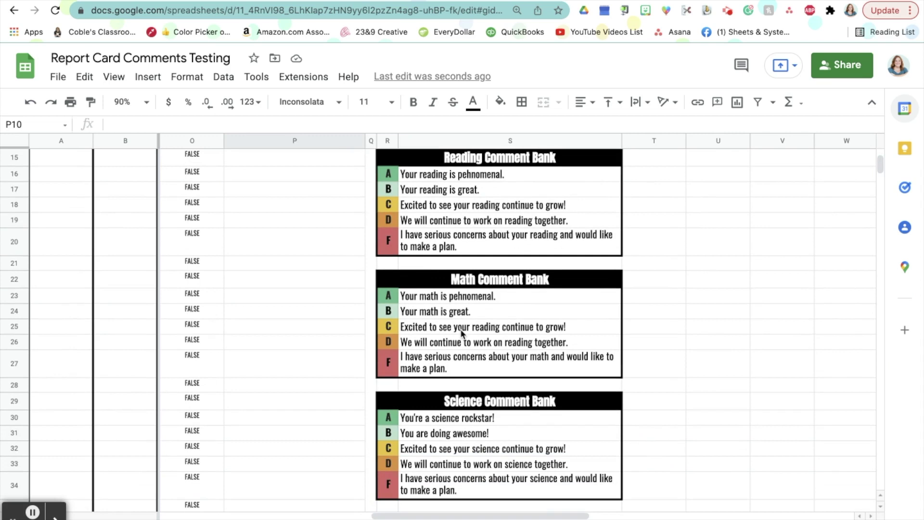
scroll(461, 332, down, 6)
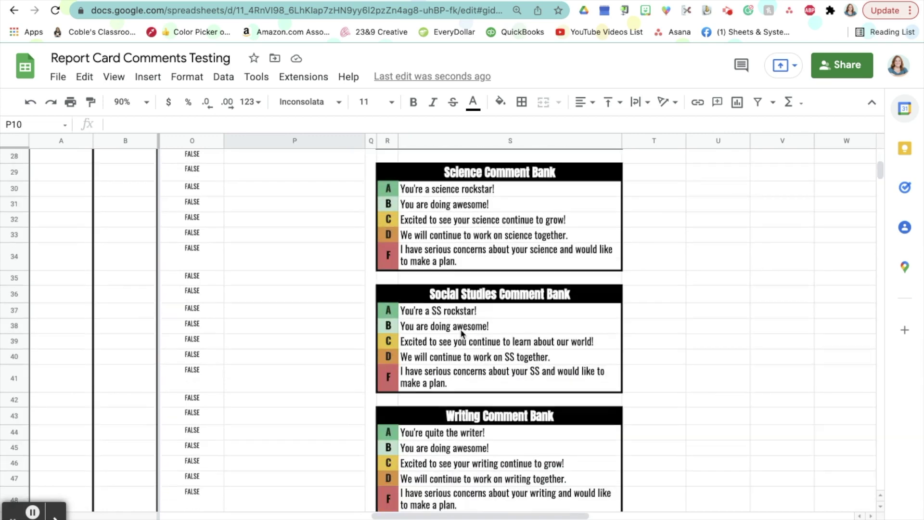
scroll(477, 310, up, 10)
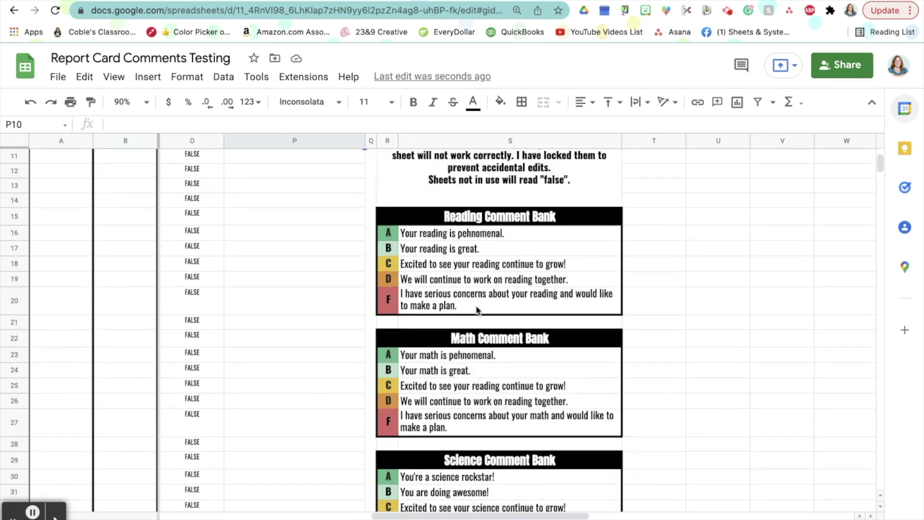
scroll(476, 311, up, 1)
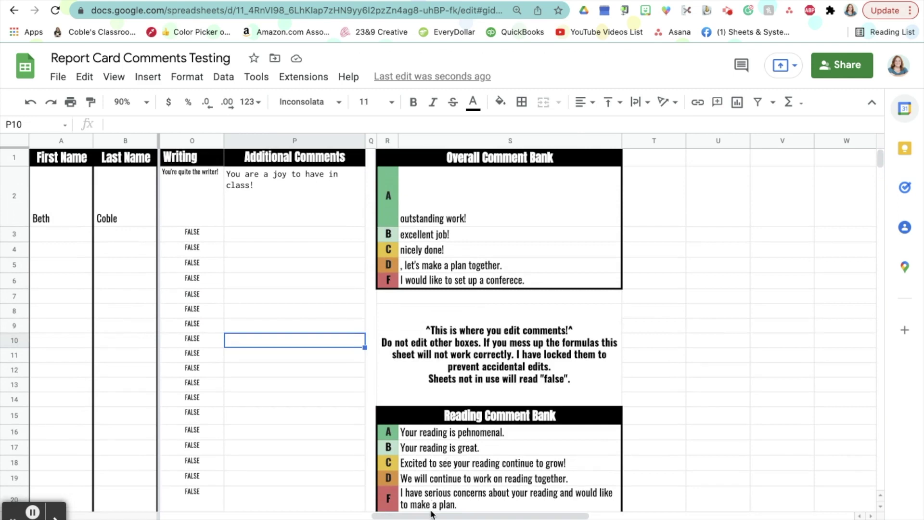
drag(441, 515, 230, 515)
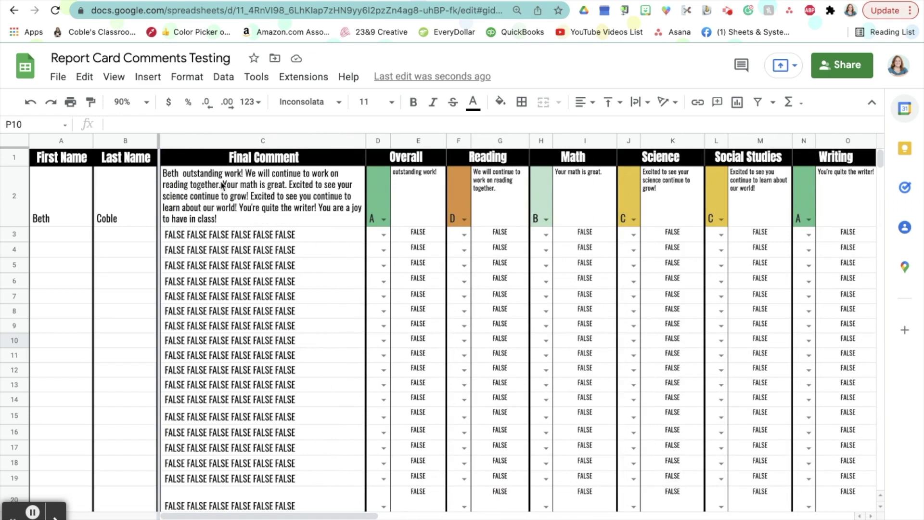
- Inspect C2's concatenation formula and the nested-IF formula behind the Overall comment
click(230, 199)
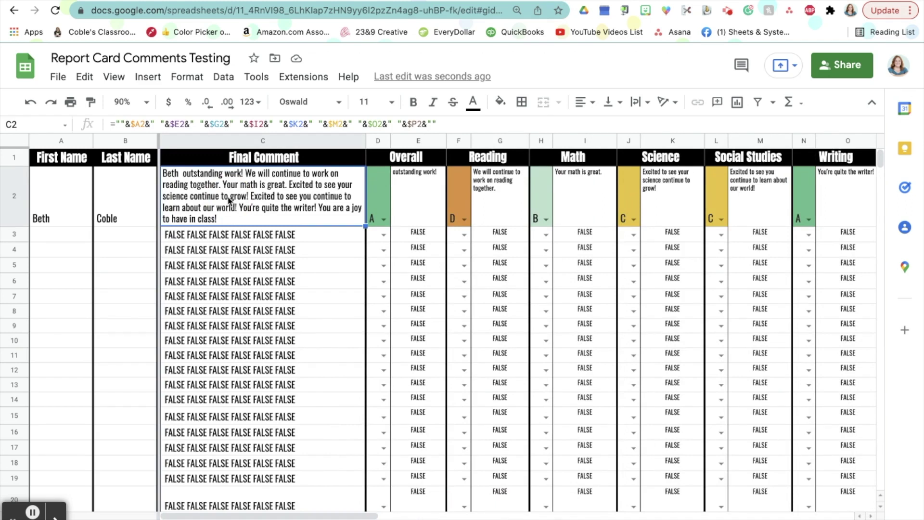
scroll(251, 439, down, 4)
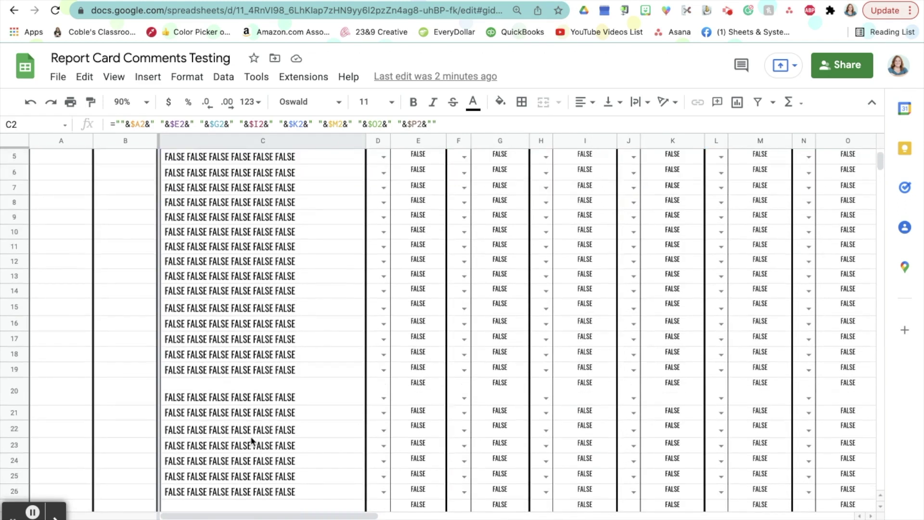
scroll(251, 439, up, 4)
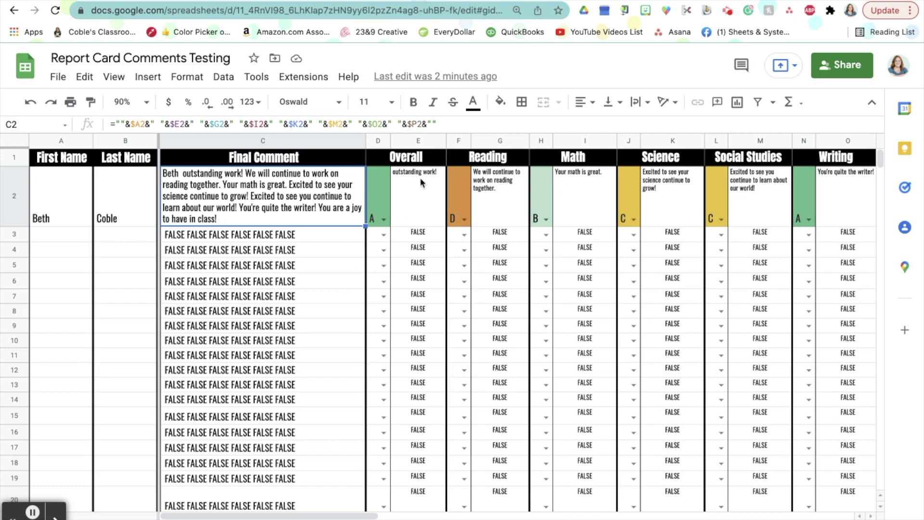
click(412, 195)
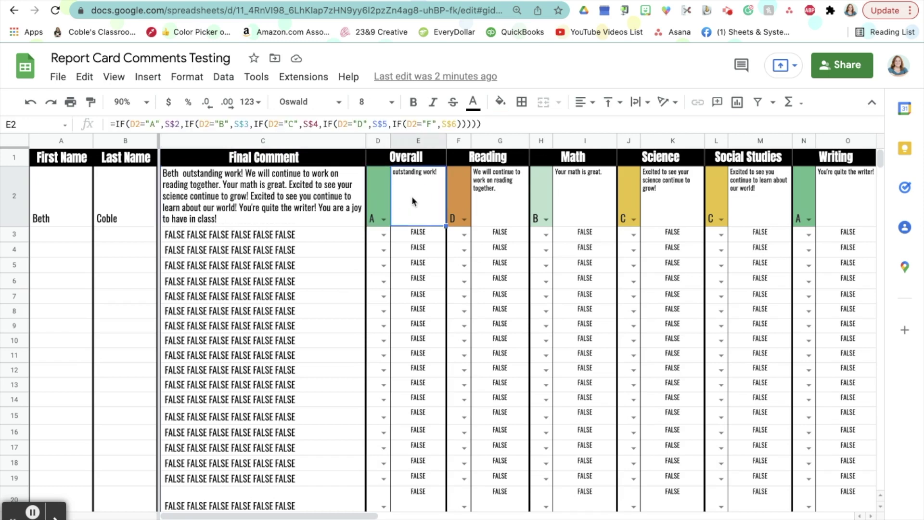